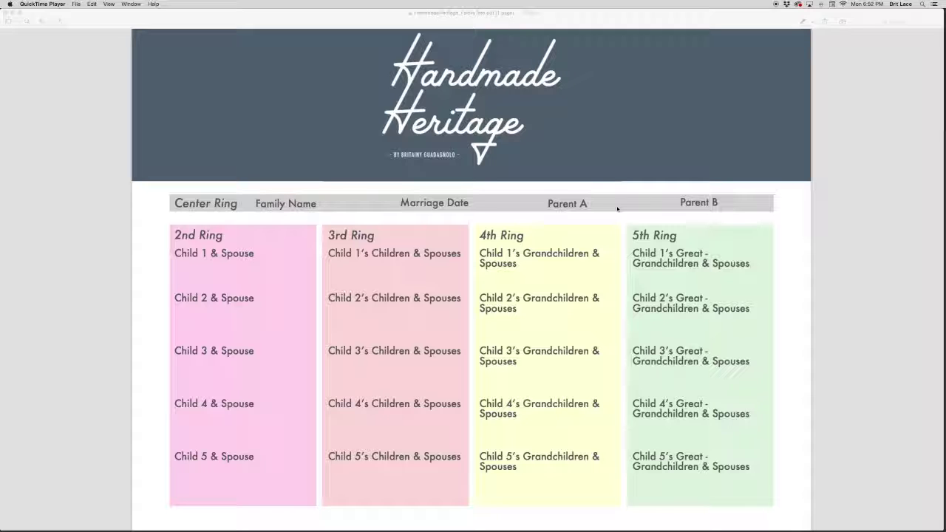
# - Fill in the Center Ring's family name with the family's surname and set the marriage date to 1870
pyautogui.click(332, 203)
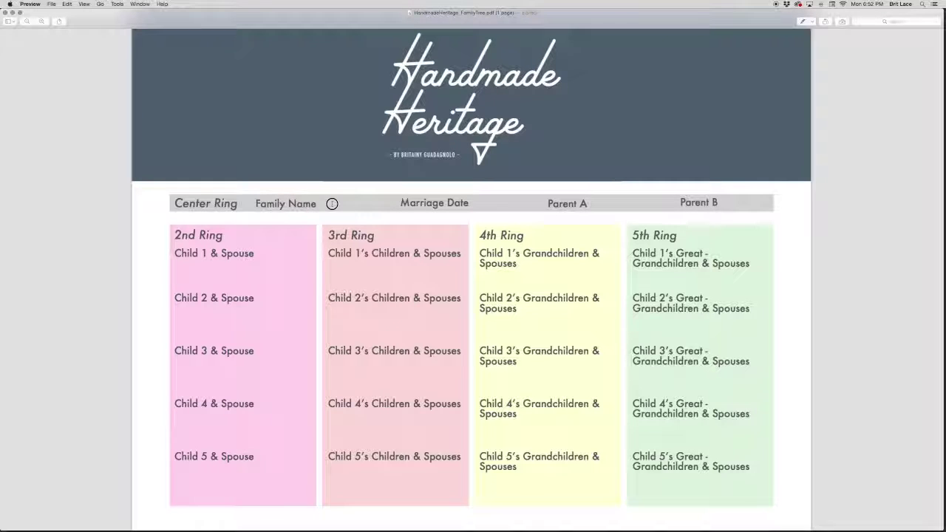
pyautogui.click(332, 203)
pyautogui.write('Guadagnolo')
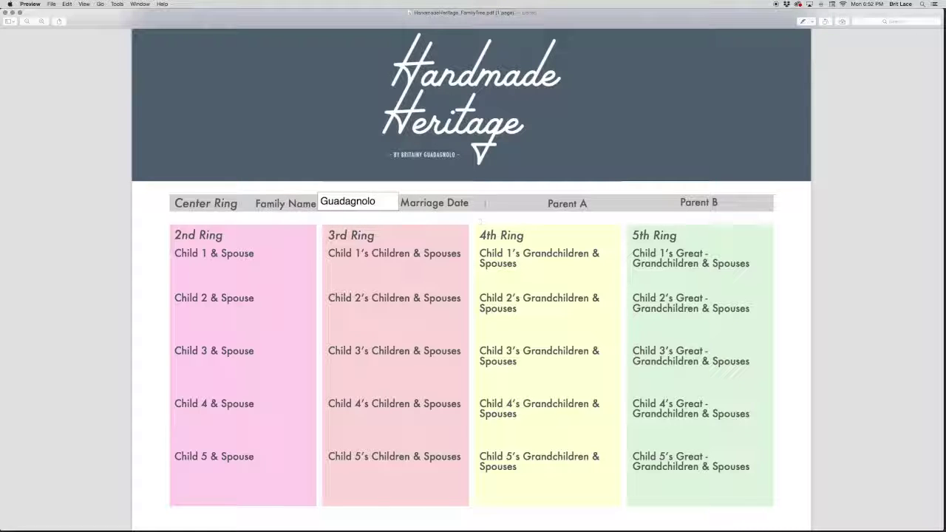
pyautogui.click(485, 203)
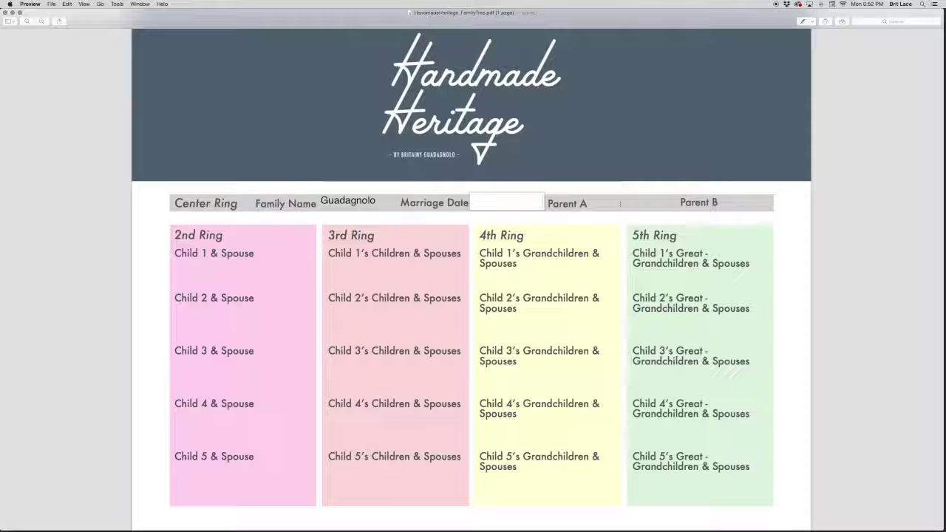
pyautogui.write('1870')
# - Enter the two parents' first names in the Center Ring's Parent A and Parent B fields
pyautogui.click(607, 205)
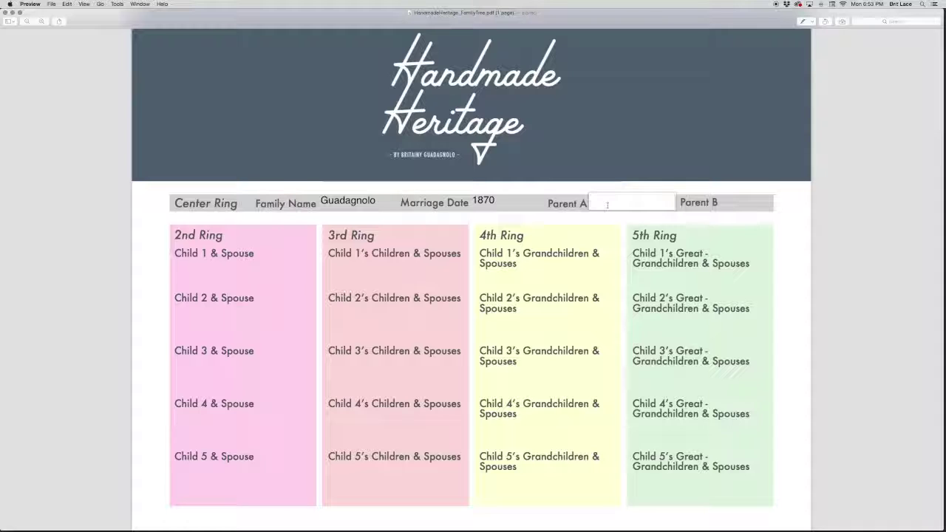
pyautogui.write('Bob')
pyautogui.click(732, 201)
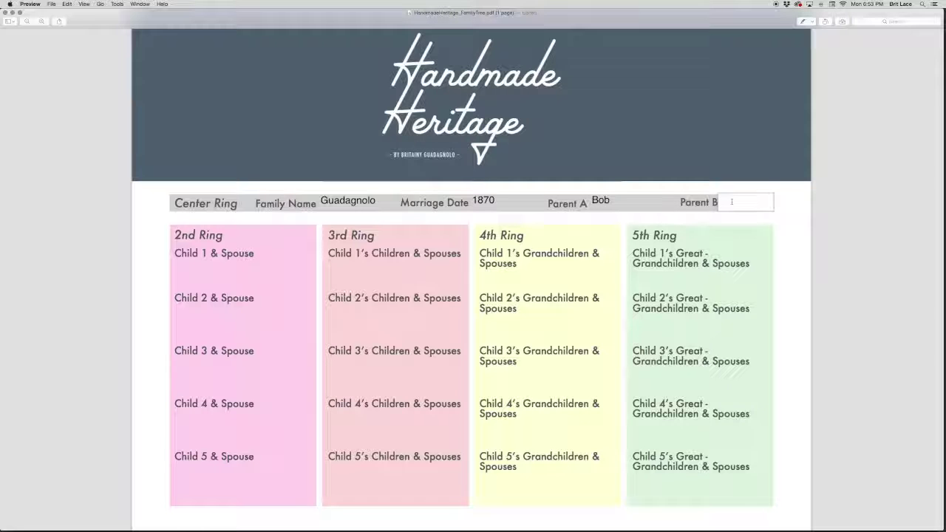
pyautogui.write('Sally')
pyautogui.doubleClick(513, 201)
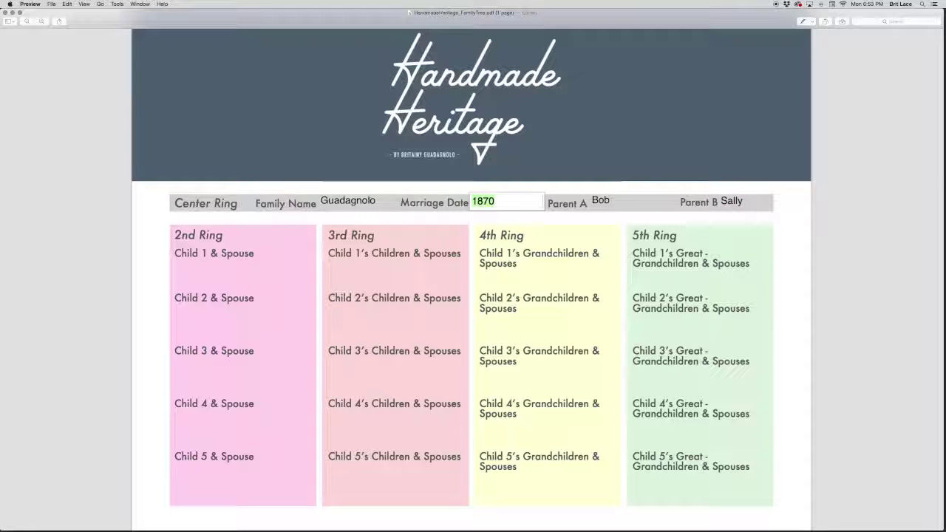
pyautogui.doubleClick(386, 202)
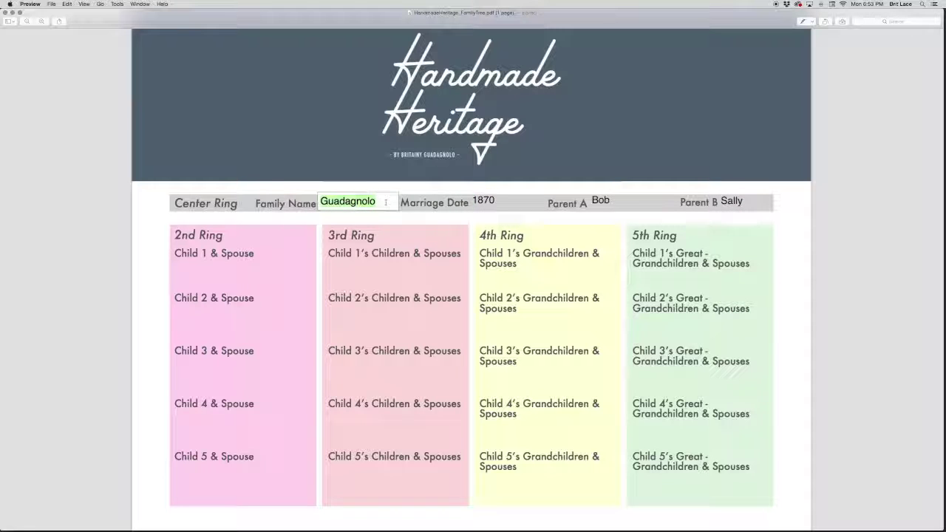
pyautogui.doubleClick(600, 200)
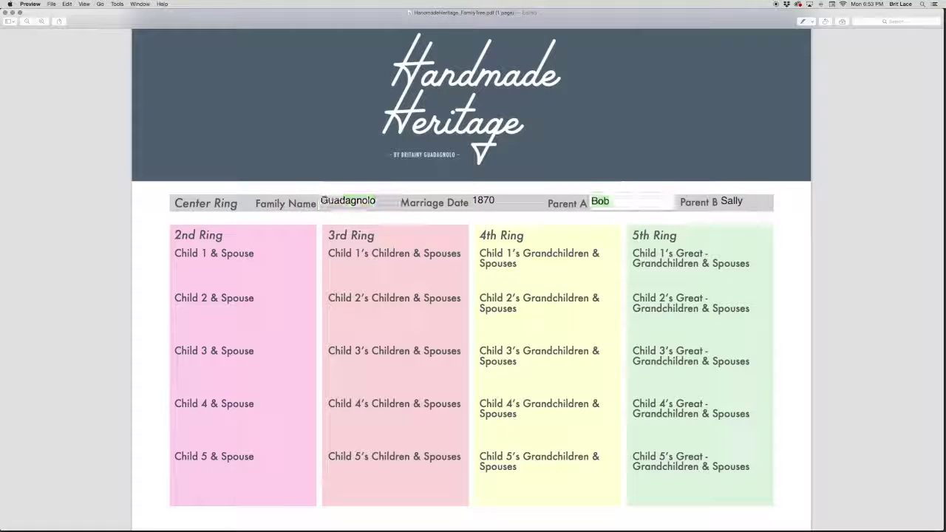
pyautogui.doubleClick(736, 202)
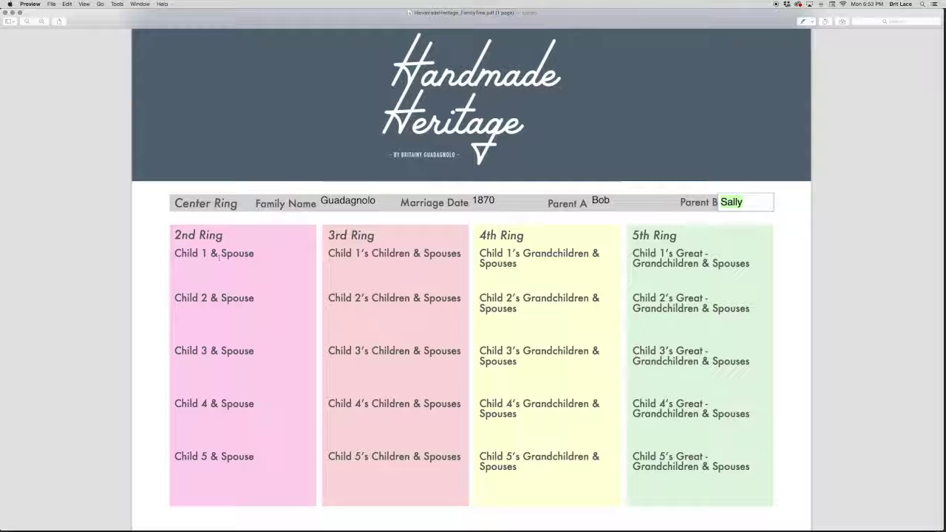
# - Enter the first child's and spouse's names, joined by a plus sign, under Child 1 & Spouse in the 2nd Ring
pyautogui.click(188, 260)
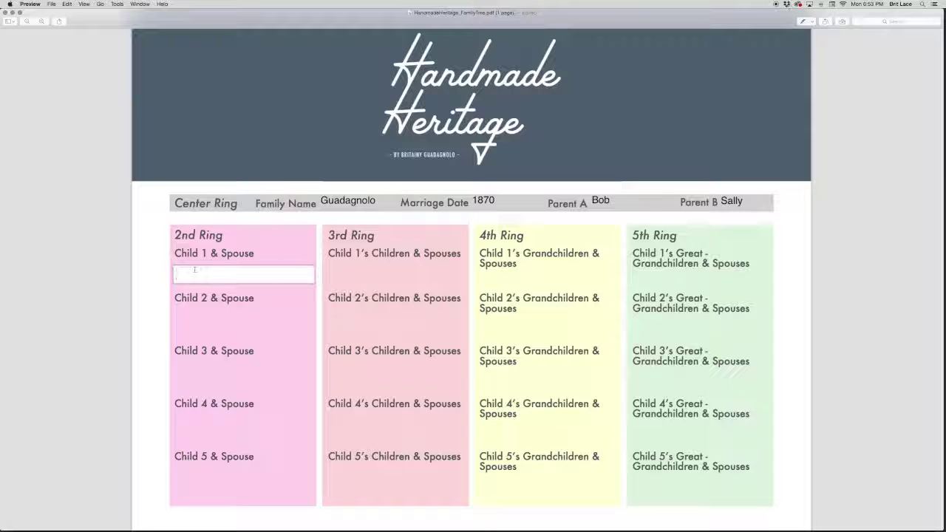
pyautogui.write('Boo')
pyautogui.press('BackSpace')
pyautogui.write('b Jr +')
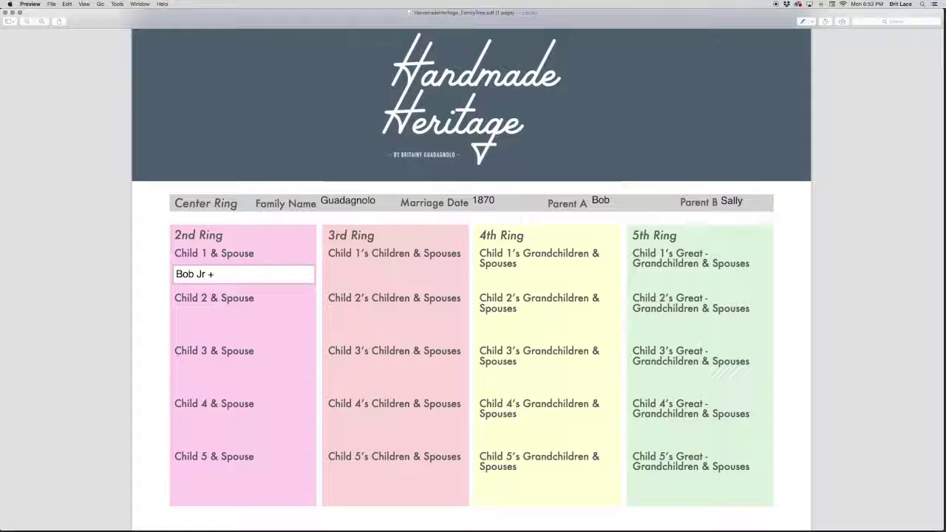
pyautogui.write(' Lisa')
# - Enter the couples' names joined by plus signs under Child 2 & Spouse and Child 3 & Spouse in the 2nd Ring
pyautogui.click(224, 313)
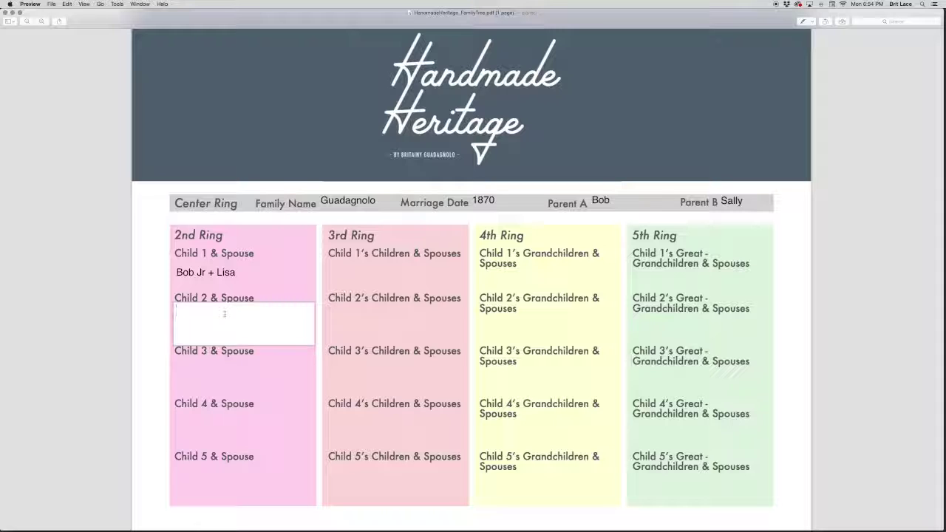
pyautogui.write('Tom + Heather')
pyautogui.click(224, 373)
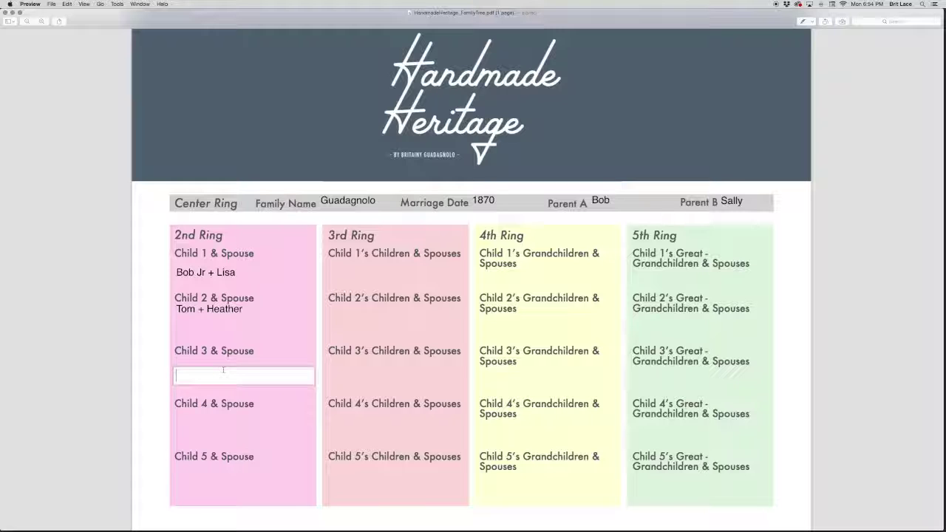
pyautogui.write('Billy +')
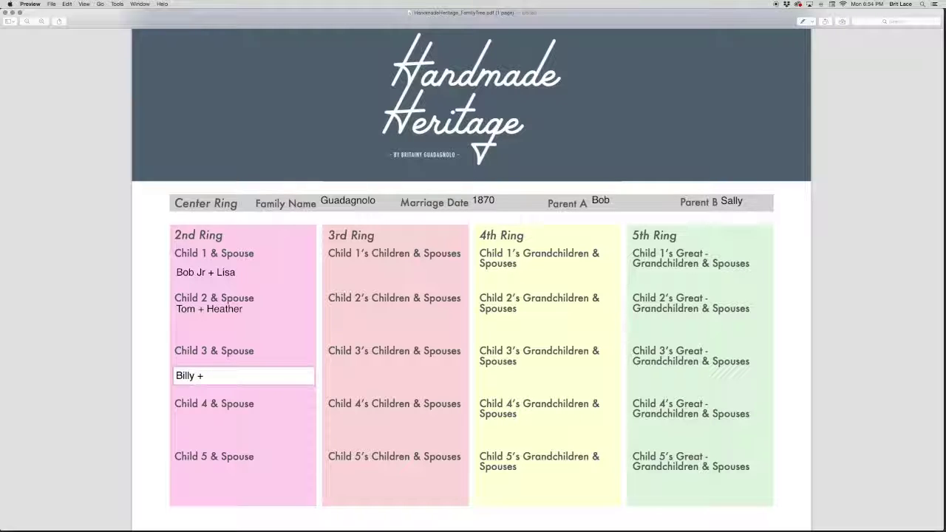
pyautogui.write(' Lucy')
# - Enter three couples under Child 1's Children & Spouses, joining partners with plus signs and separating couples with commas
pyautogui.click(339, 267)
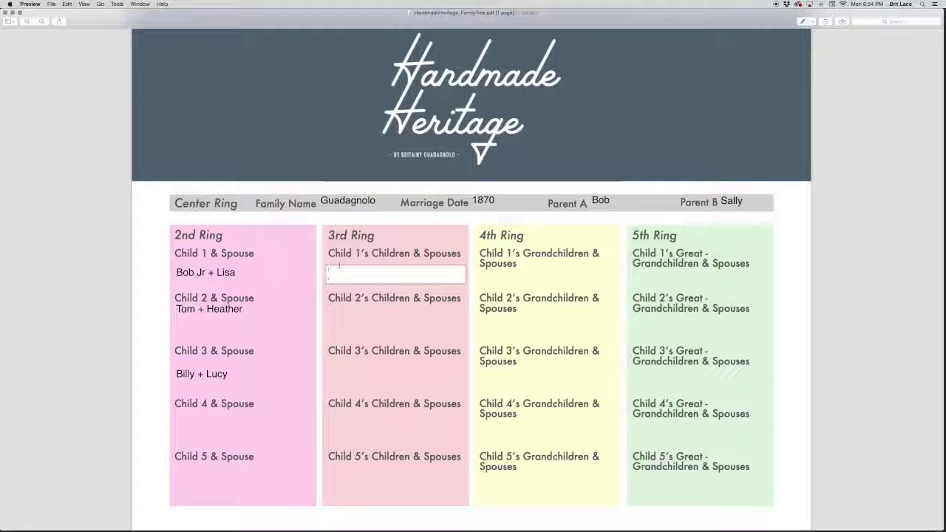
pyautogui.write('Bob III +')
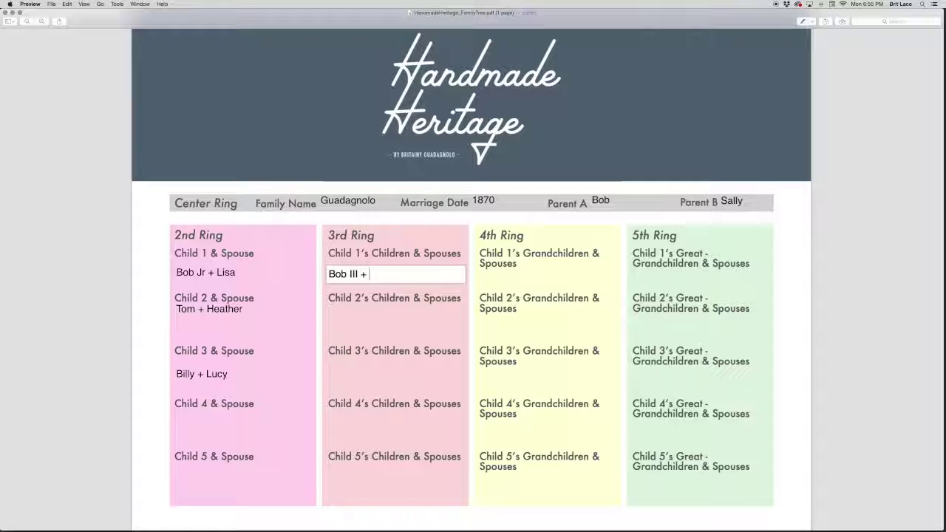
pyautogui.write(' Kelly,')
pyautogui.write('Aa')
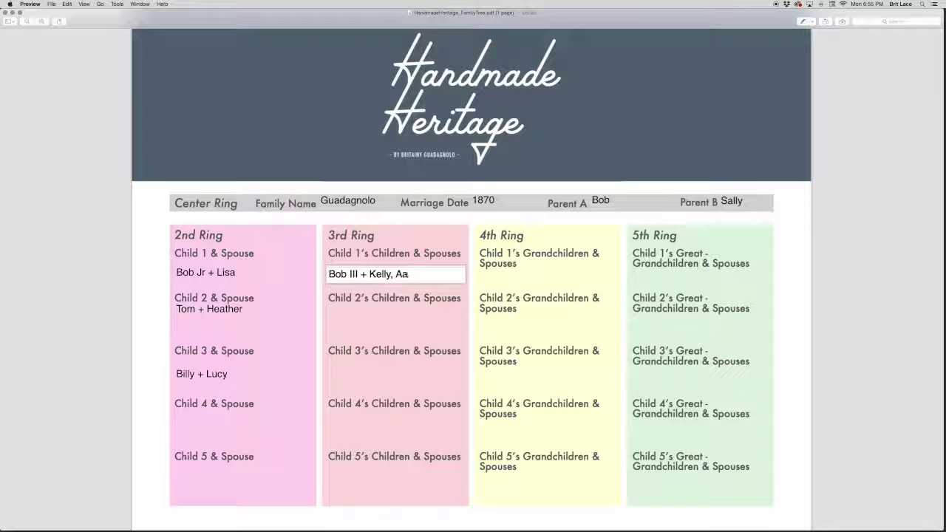
pyautogui.write('ron + ')
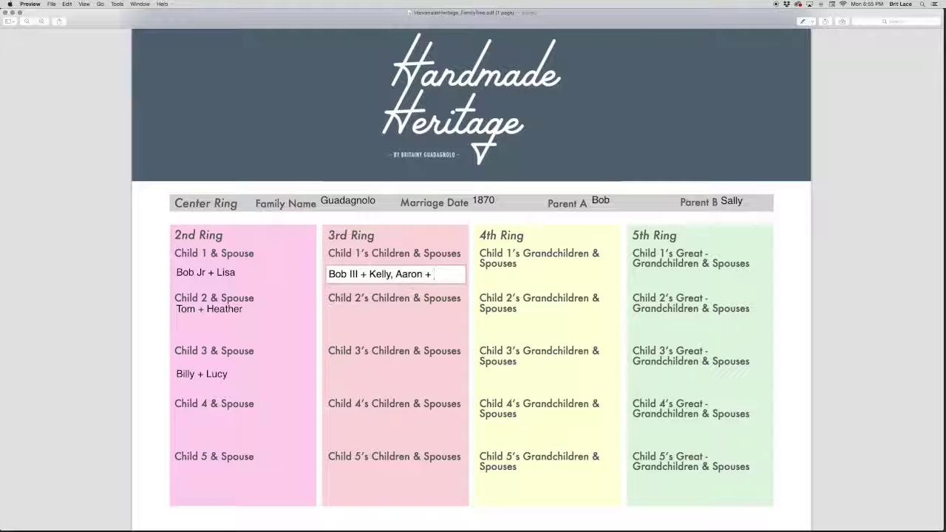
pyautogui.write('Kayla, Gre')
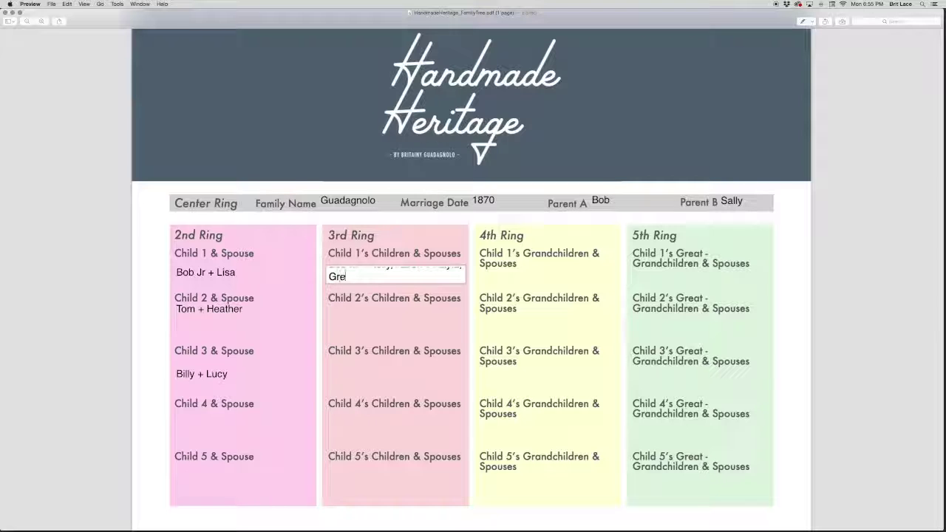
pyautogui.write('g + Stacey')
pyautogui.press('Tab')
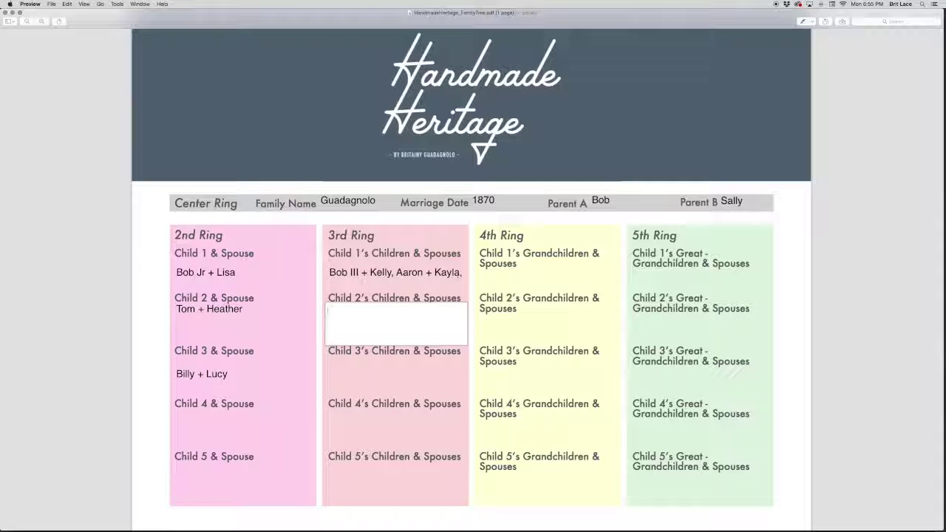
# - Copy the Child 1's Children & Spouses entry into the Child 2's Children & Spouses field, and delete the pasted copy
pyautogui.hotkey('shift', 'Tab')
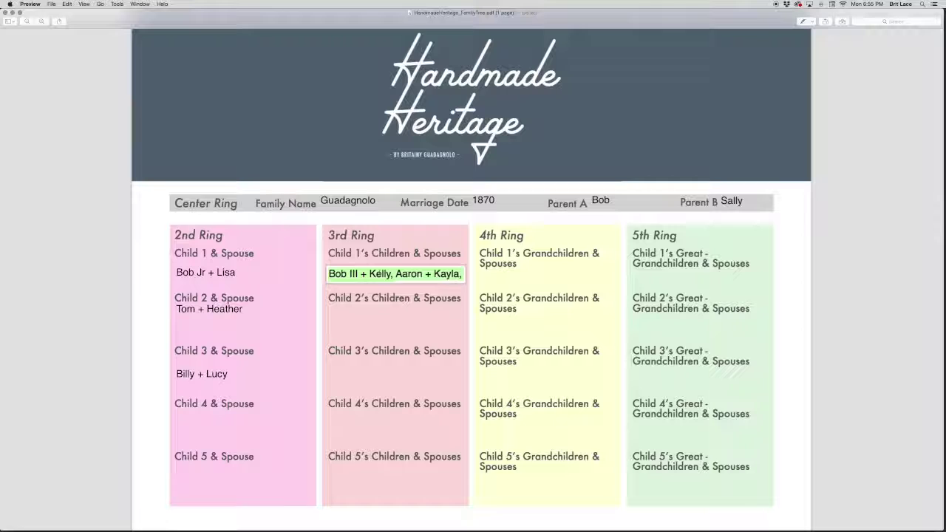
pyautogui.scroll(-1, 391, 278)
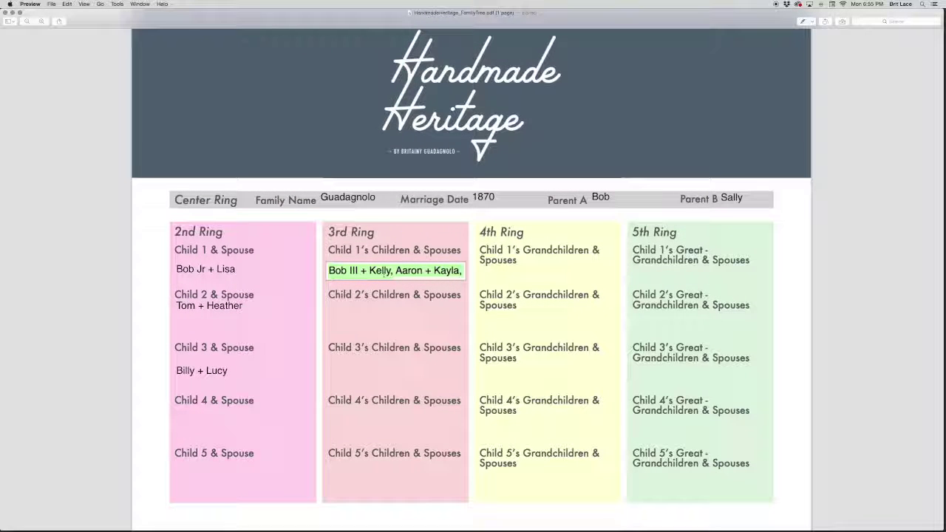
pyautogui.press('super+c')
pyautogui.click(327, 308)
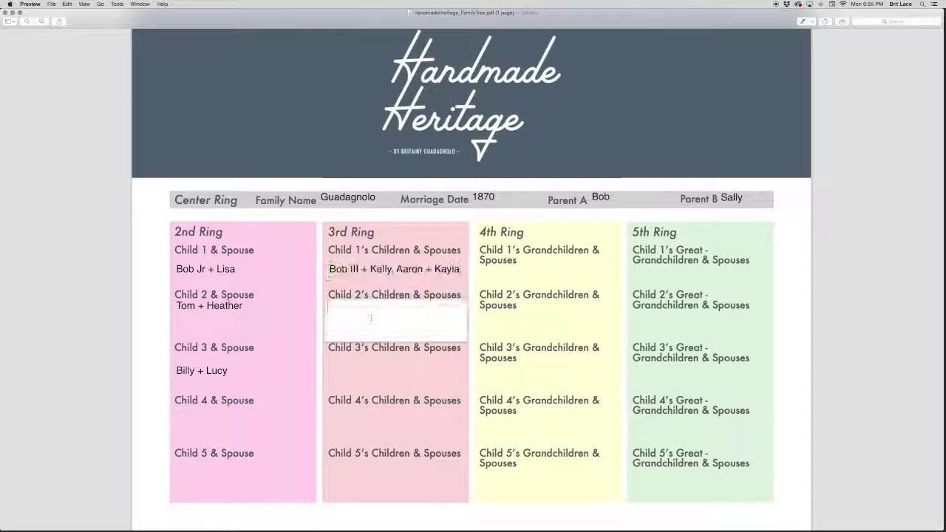
pyautogui.press('super+v')
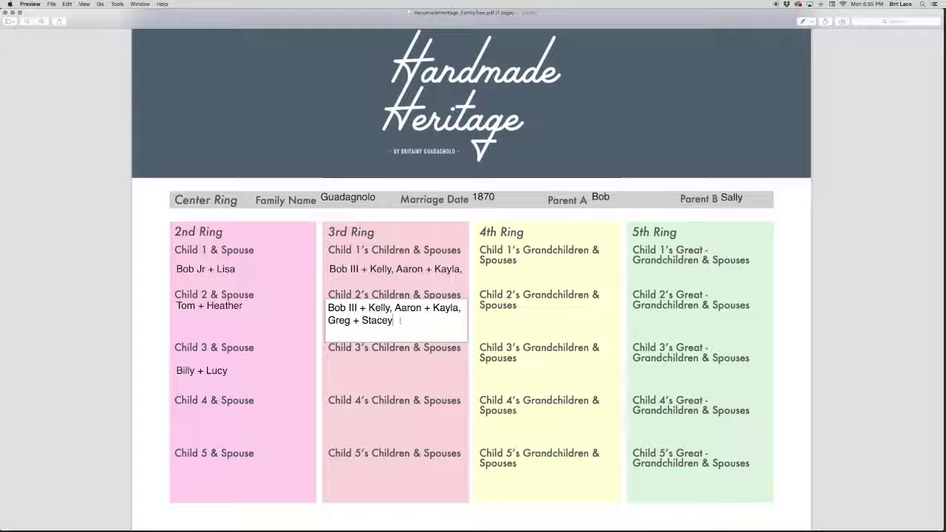
pyautogui.moveTo(400, 320); pyautogui.dragTo(326, 306)
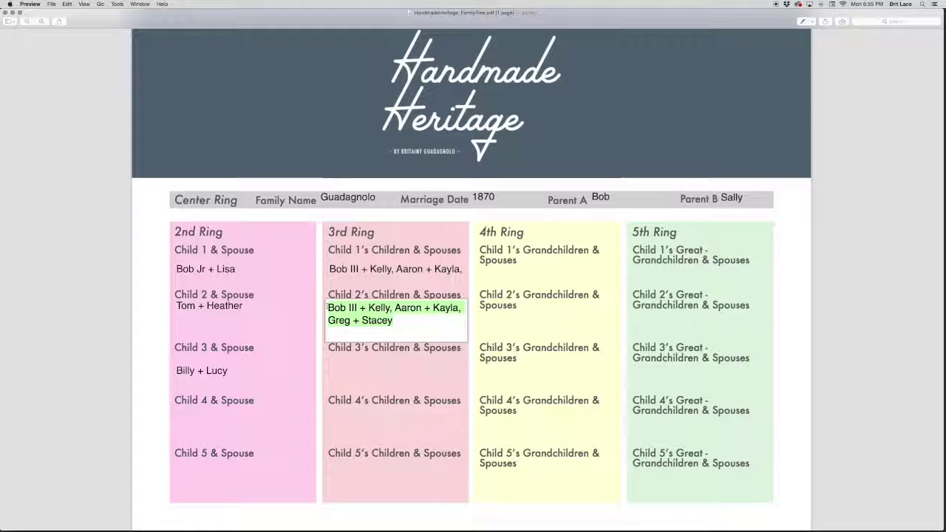
pyautogui.press('BackSpace')
# - Enter the first grandchild couple under Child 1's Grandchildren & Spouses, preceded by the parent's first name in parentheses and followed by a comma
pyautogui.click(521, 271)
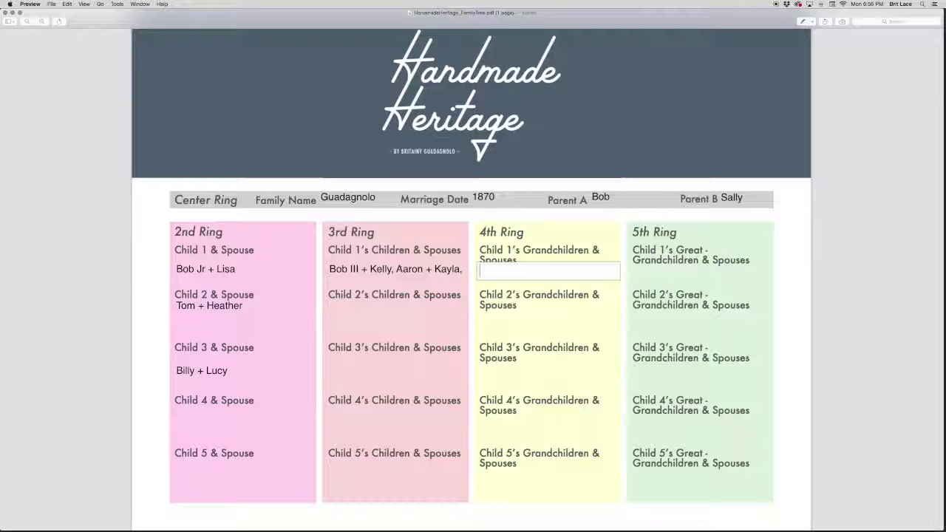
pyautogui.write('(Bob)')
pyautogui.write('Lily')
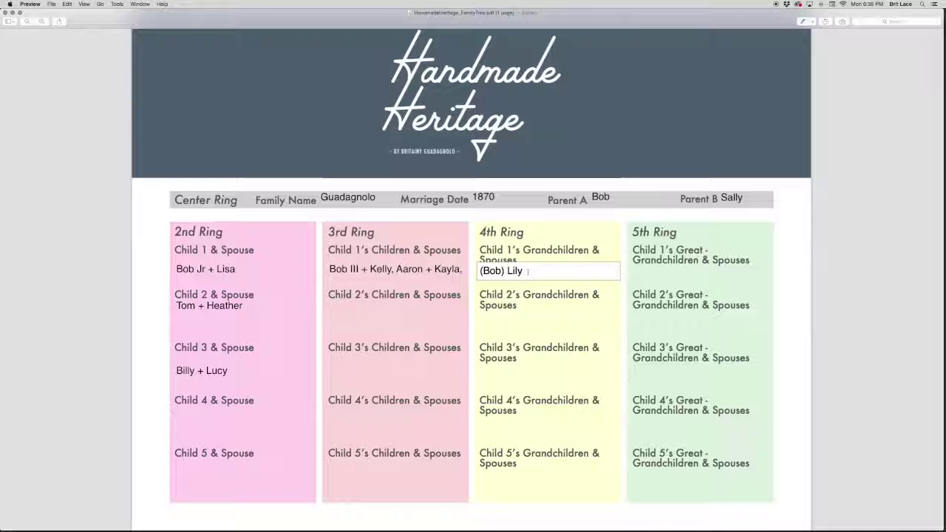
pyautogui.write('Smith +Hank')
pyautogui.press('Left')
pyautogui.press('Left')
pyautogui.press('Left')
pyautogui.press('Left')
pyautogui.press('Right')
pyautogui.press('Right')
pyautogui.press('Right')
pyautogui.press('Right')
pyautogui.write(', ')
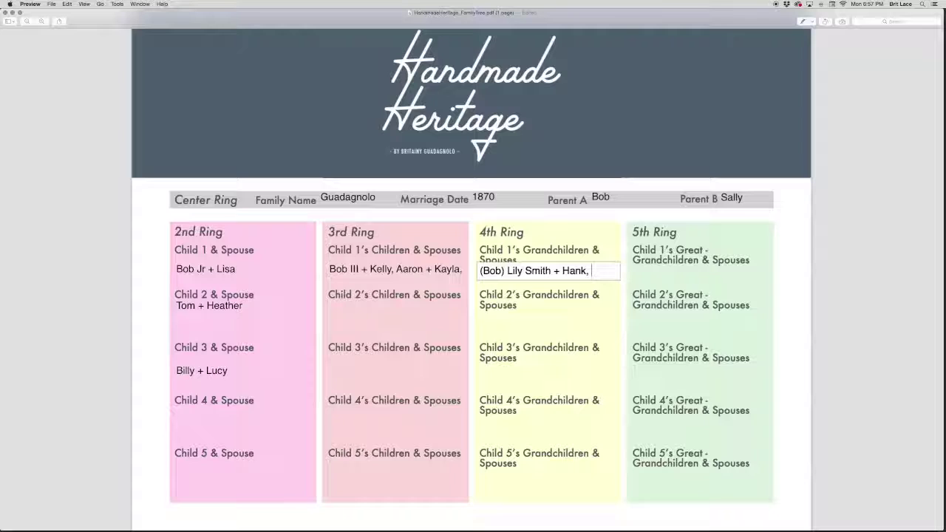
# - Add a second couple to Child 1's Grandchildren & Spouses, preceded by the parent's initial as (A)
pyautogui.write('(A)')
pyautogui.write(', Jim + ')
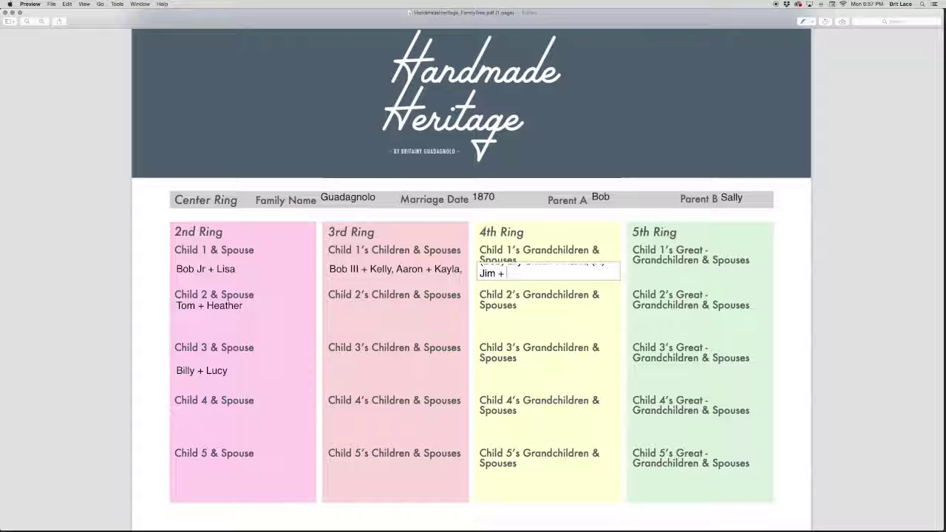
pyautogui.write('Holly')
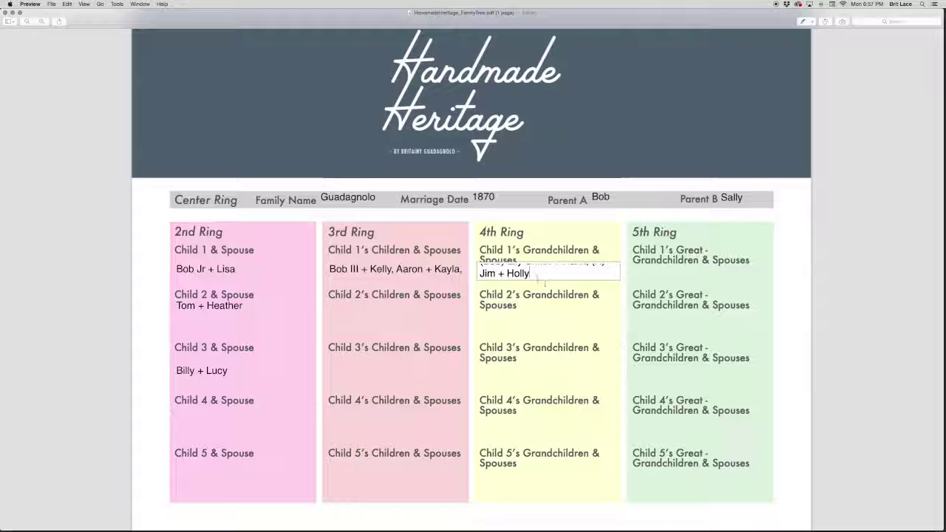
# - Enter the parent's initial as (L) under Child 1's Great-Grandchildren & Spouses in the 5th Ring
pyautogui.click(540, 308)
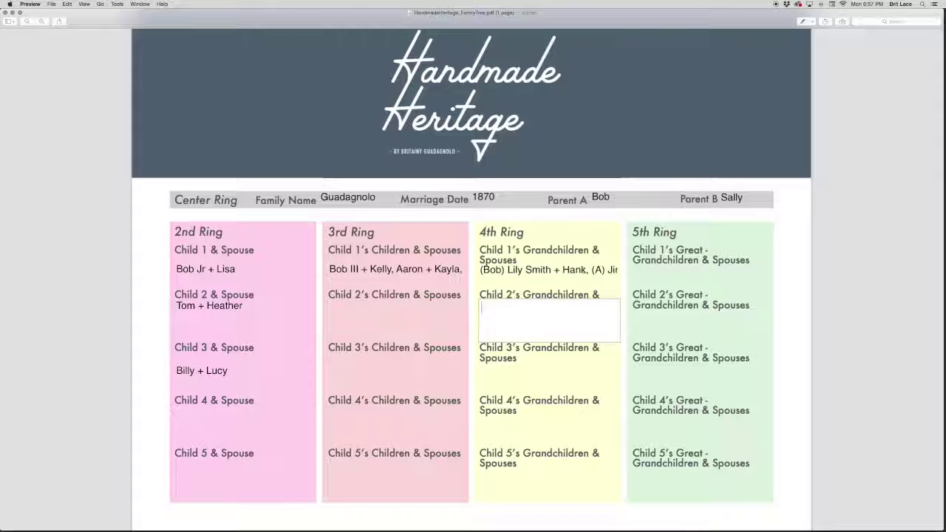
pyautogui.press('Tab')
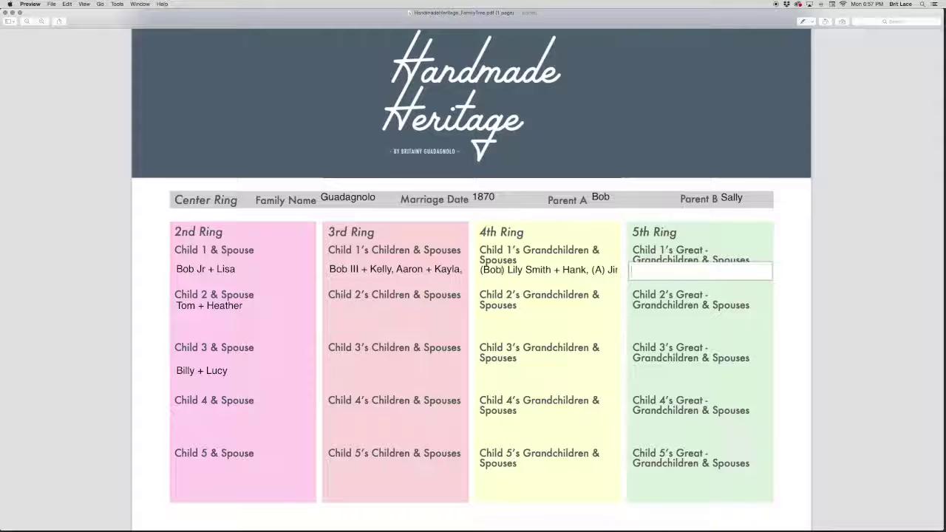
pyautogui.write('(L')
pyautogui.click(103, 300)
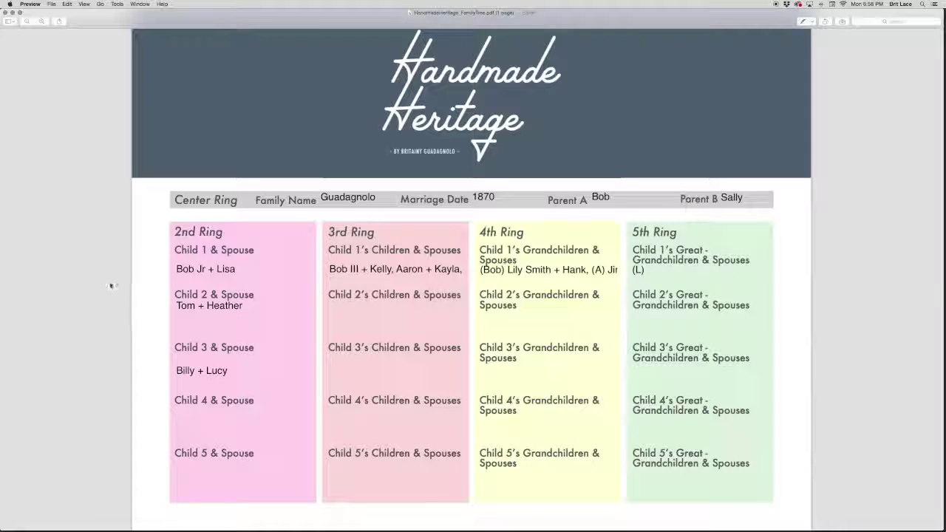
# - Save the filled-in family tree PDF
pyautogui.click(51, 5)
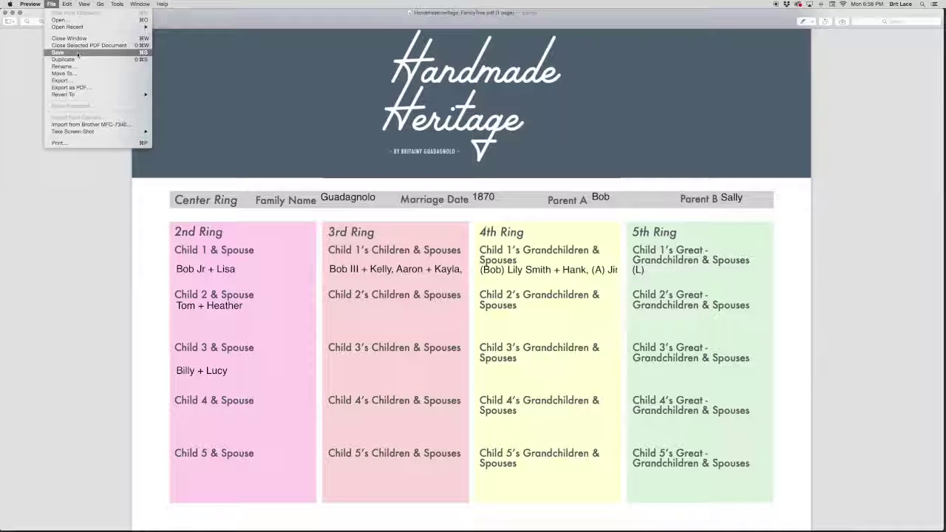